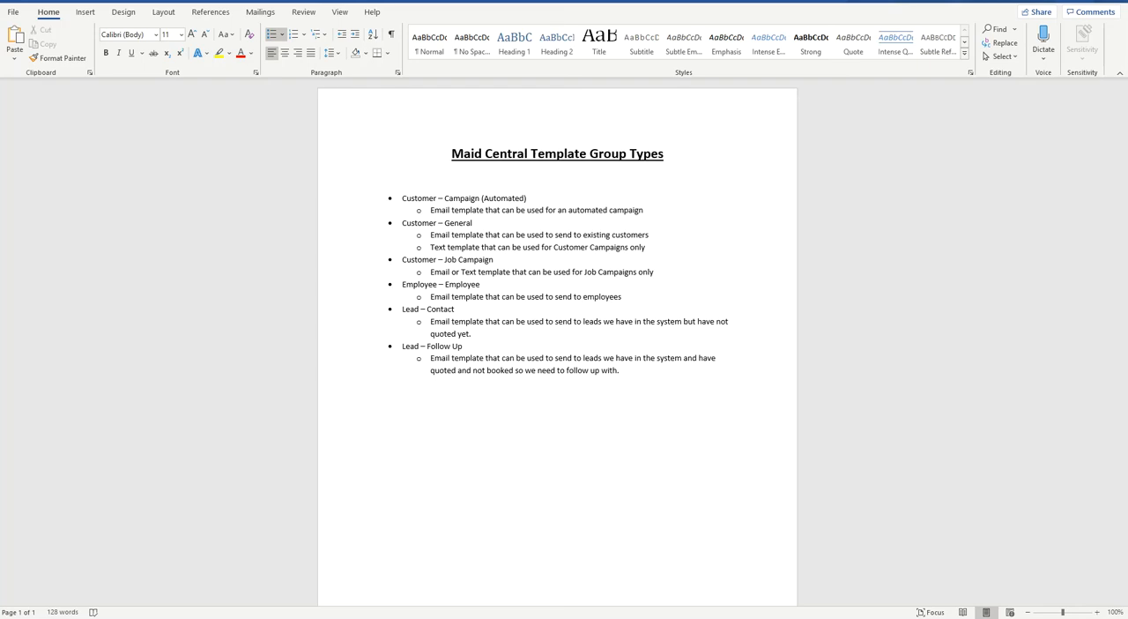
Switch to Maid Central in the browser and start a new email template with the group type Customer - Job Campaign.
key(alt+Tab)
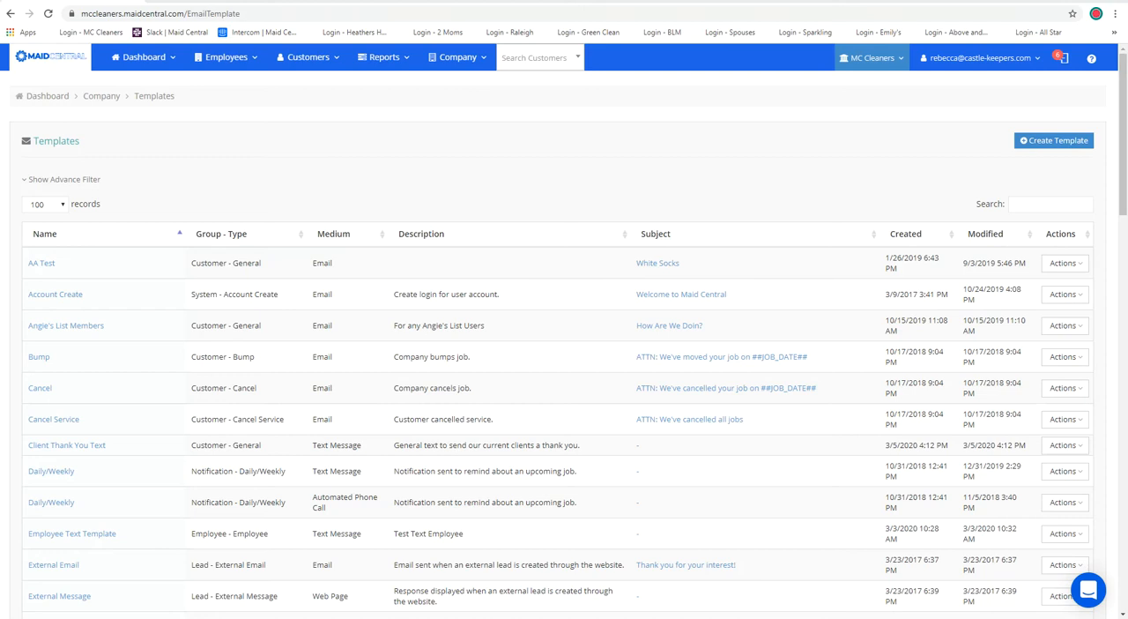
click(457, 57)
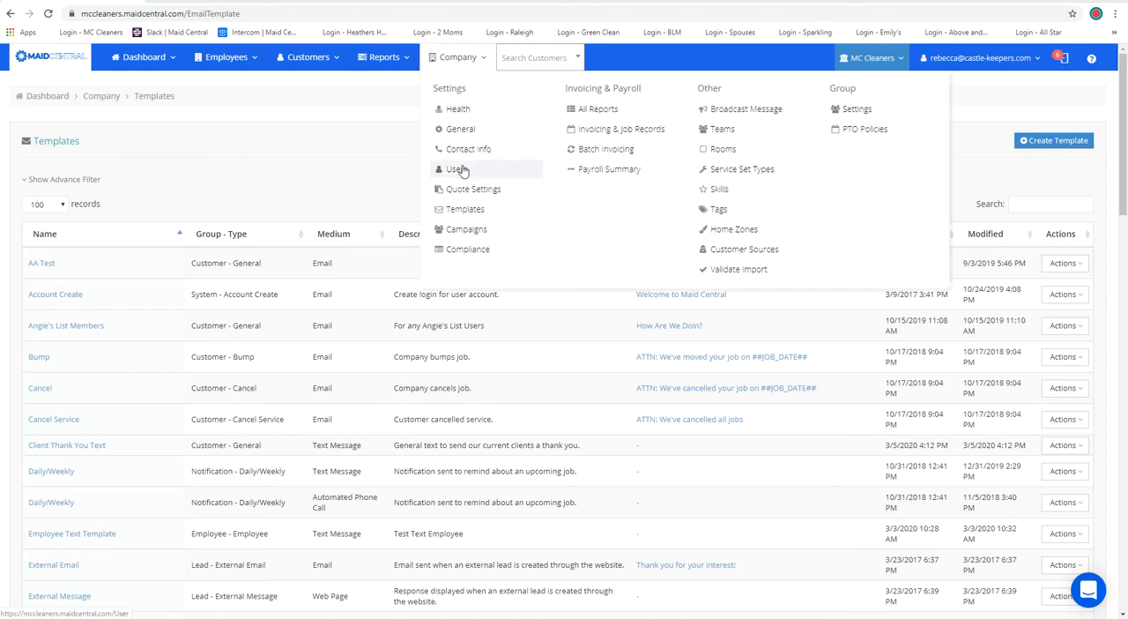
click(1042, 146)
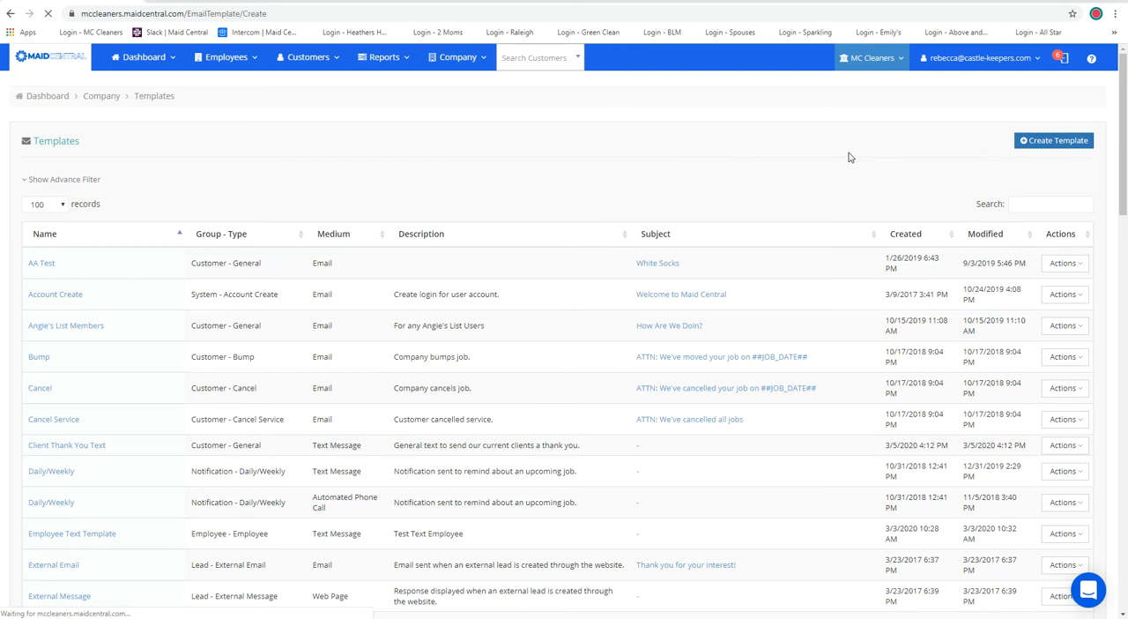
click(421, 198)
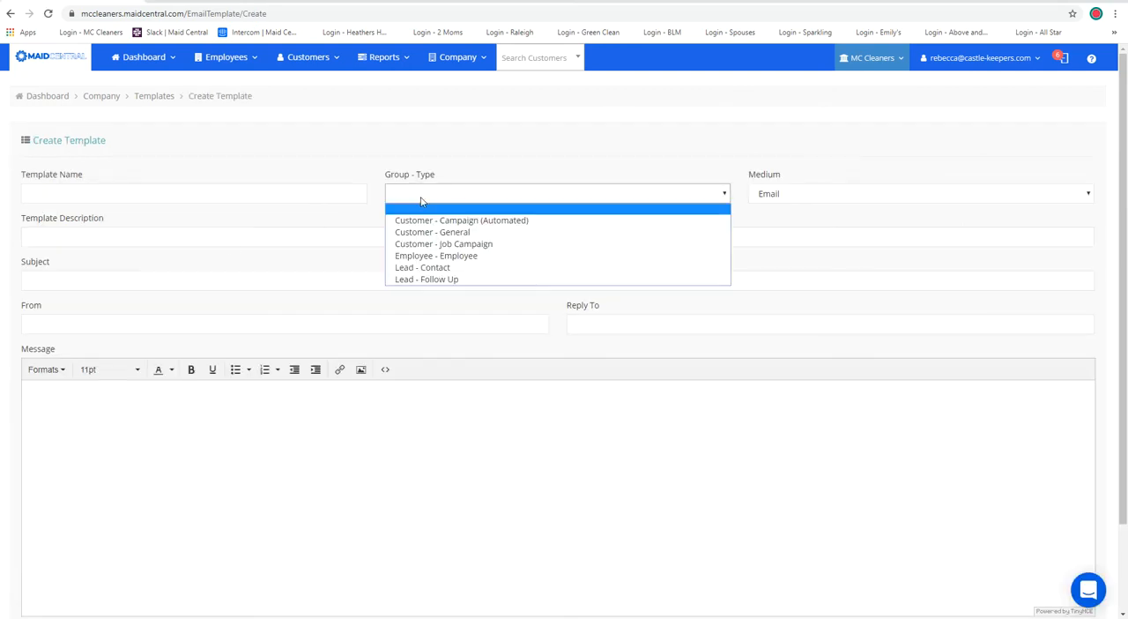
click(421, 243)
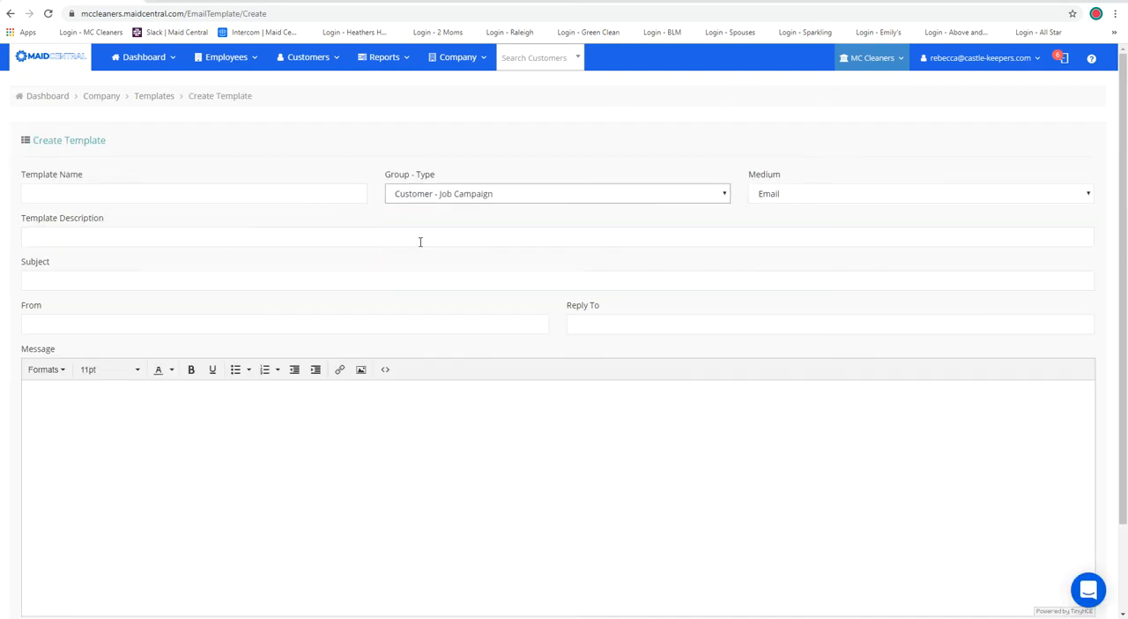
click(791, 201)
click(790, 199)
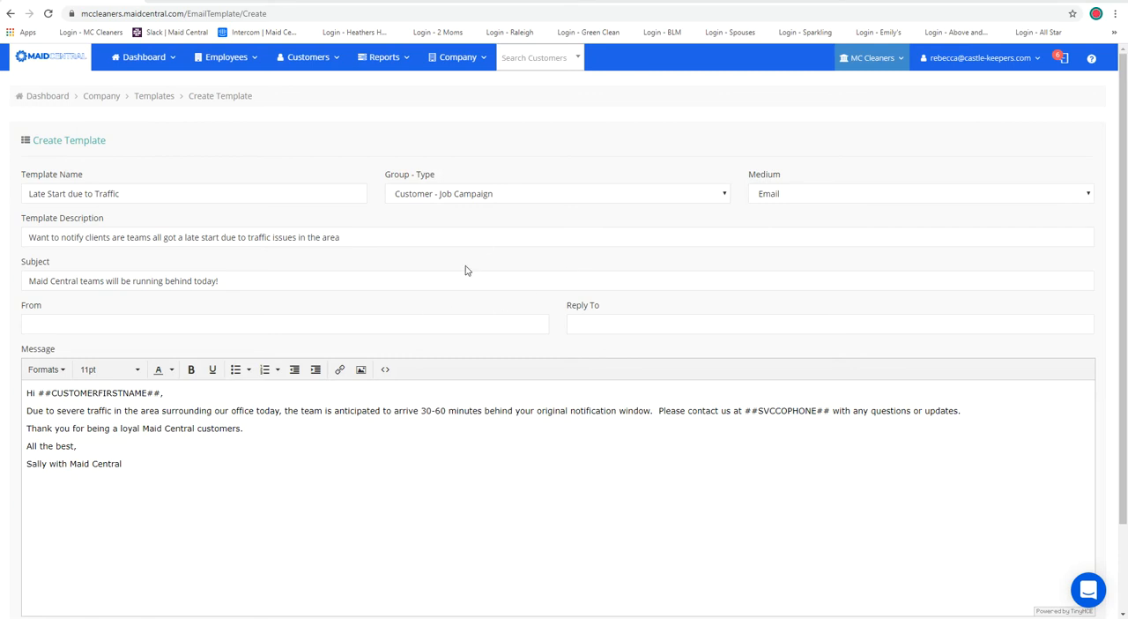
Save the new "Late Start due to Traffic" email template.
scroll(466, 270, down, 1)
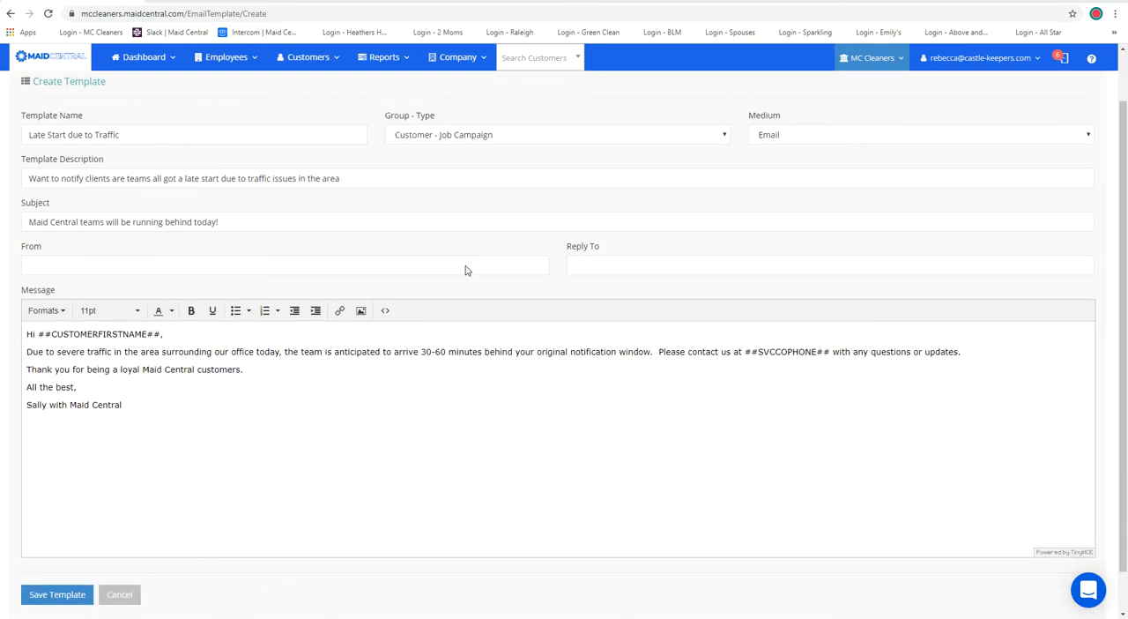
scroll(466, 270, down, 1)
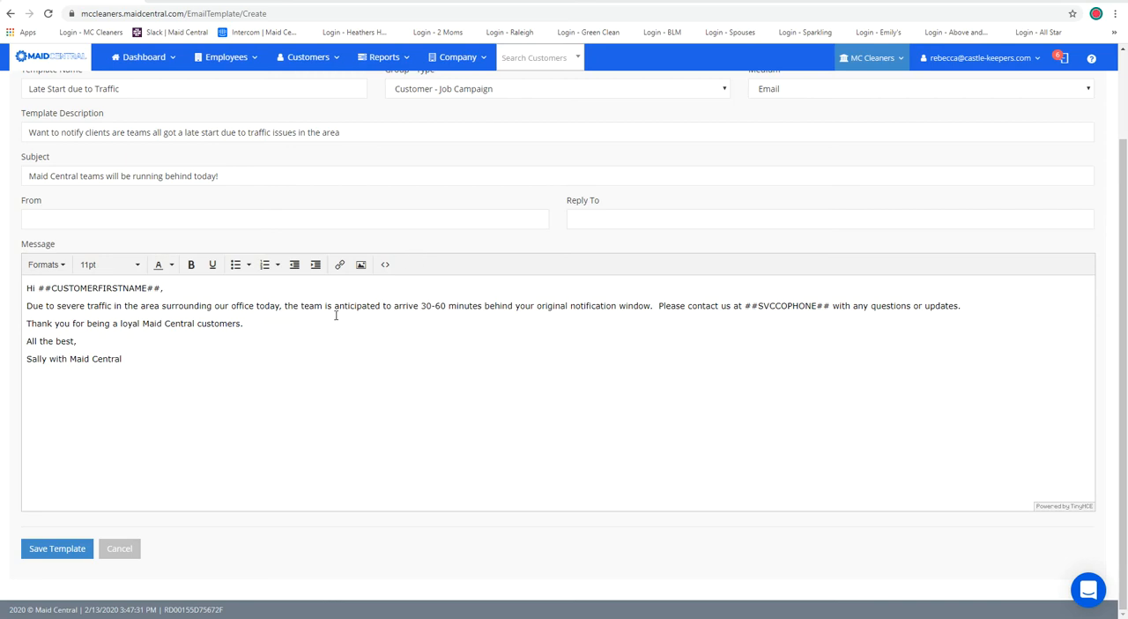
click(49, 546)
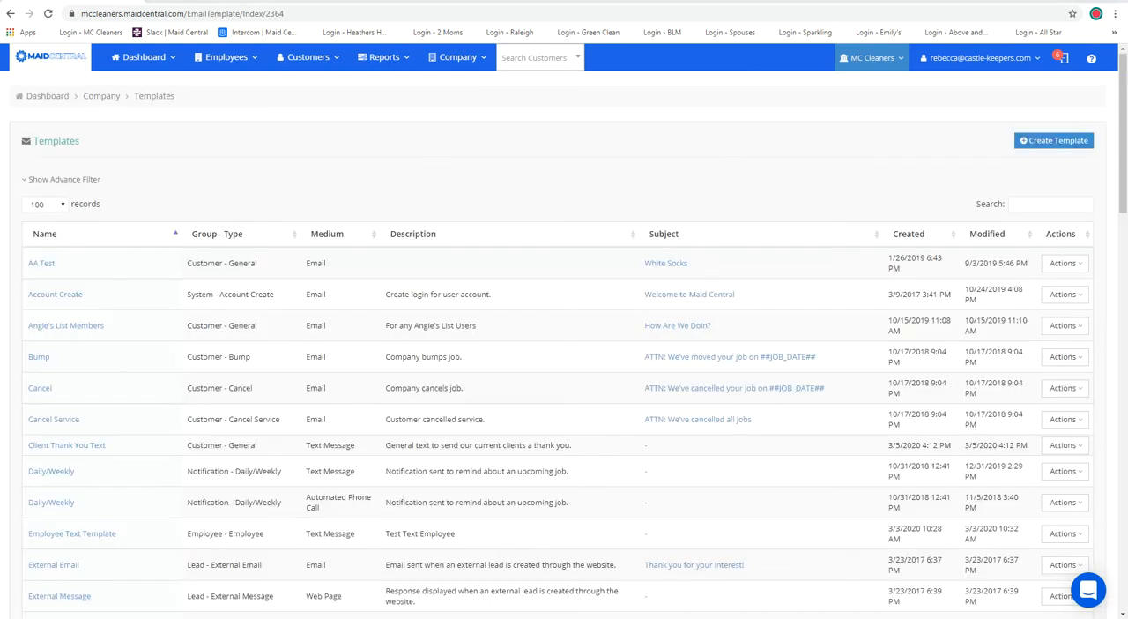
Sort the templates by most recently modified and make a copy of the "Late Start due to Traffic" template.
click(1046, 204)
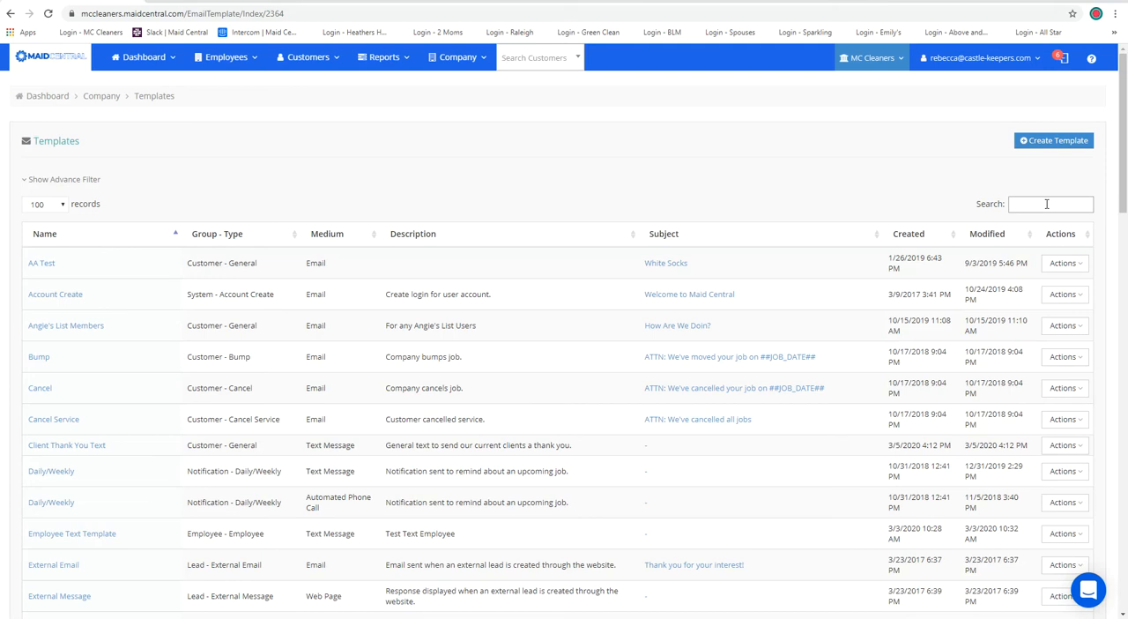
click(986, 237)
click(989, 240)
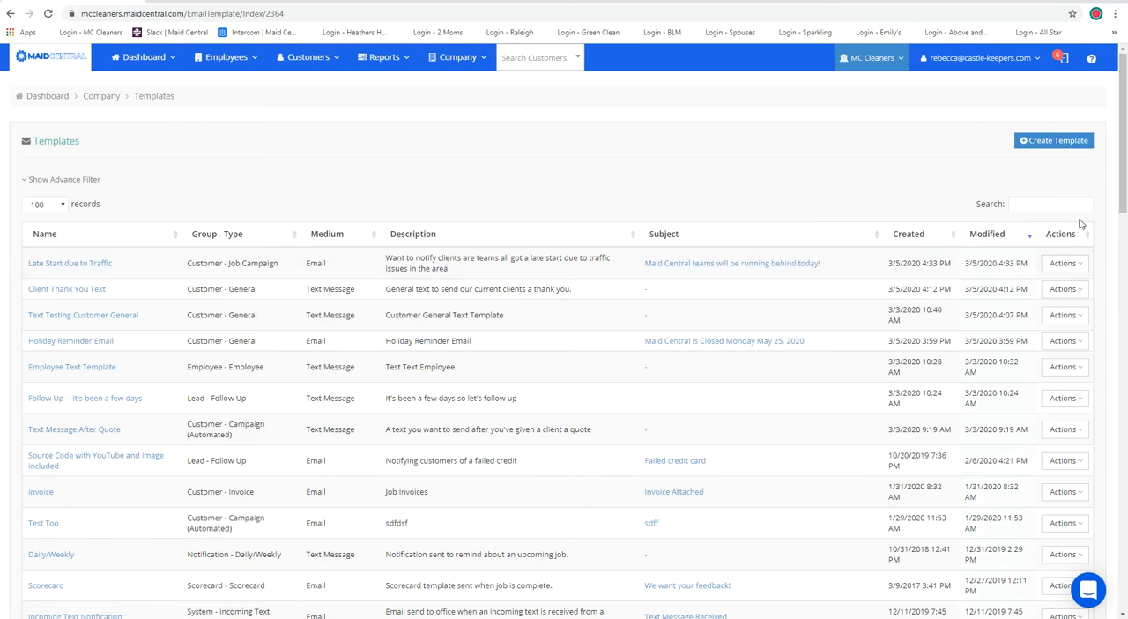
click(1066, 264)
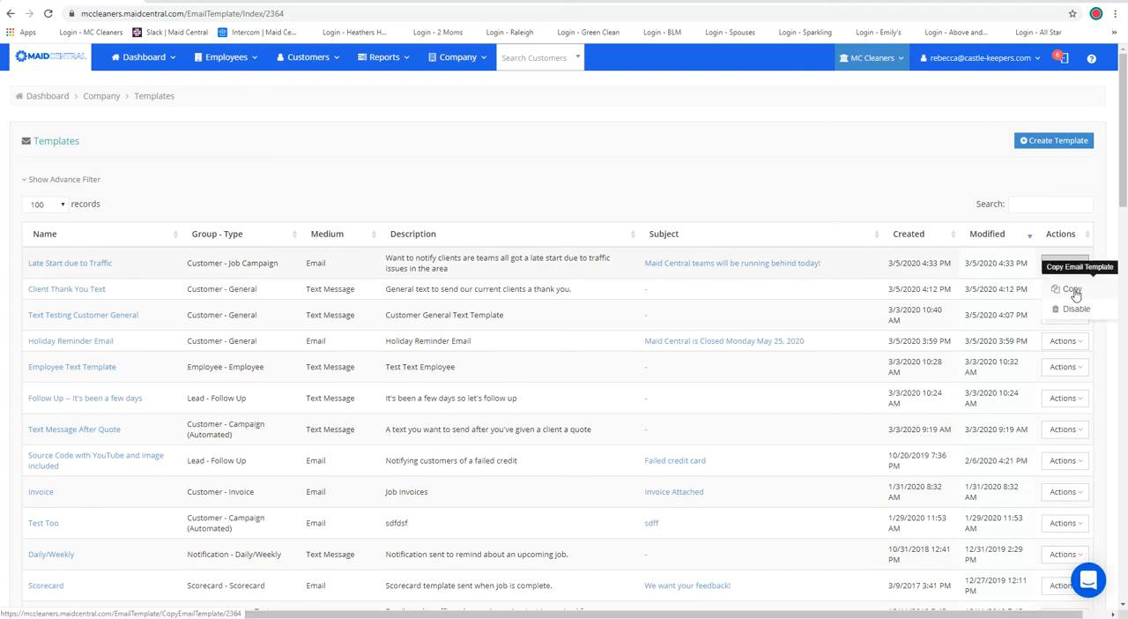
click(1072, 290)
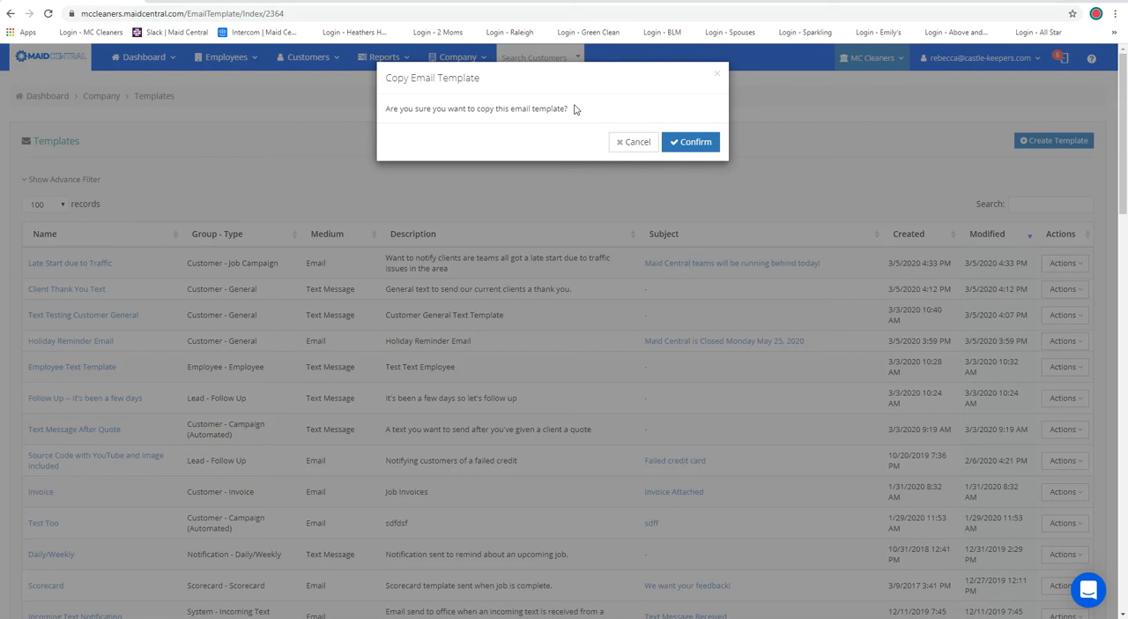
click(692, 144)
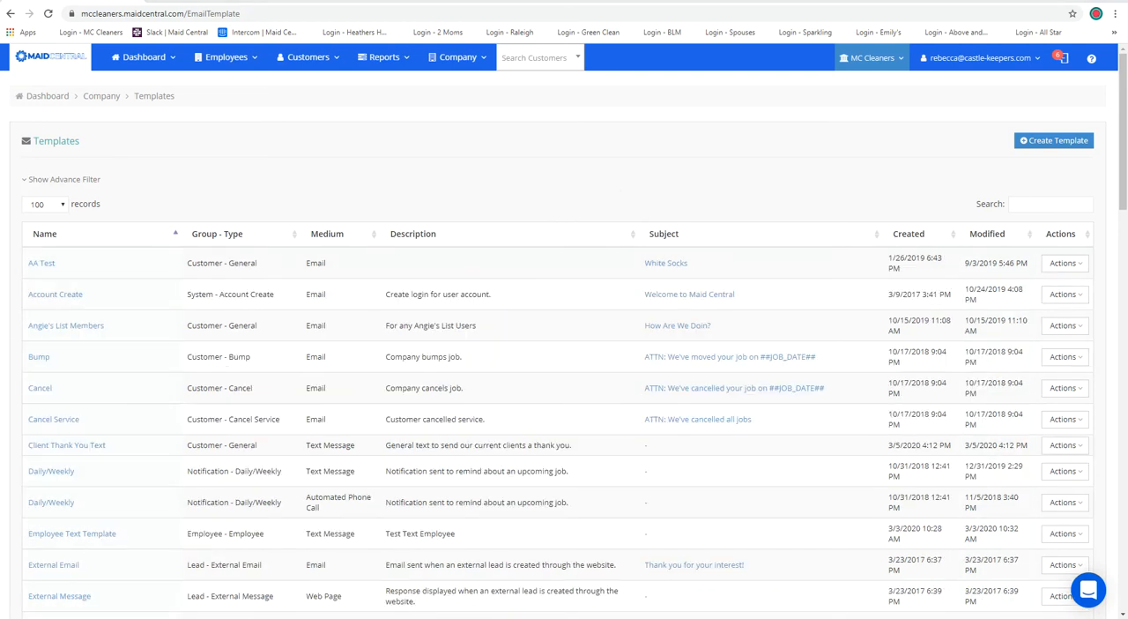
Search the templates for "lat" and open "Late Start due to Traffic - Copy" for editing.
click(1033, 202)
text(la)
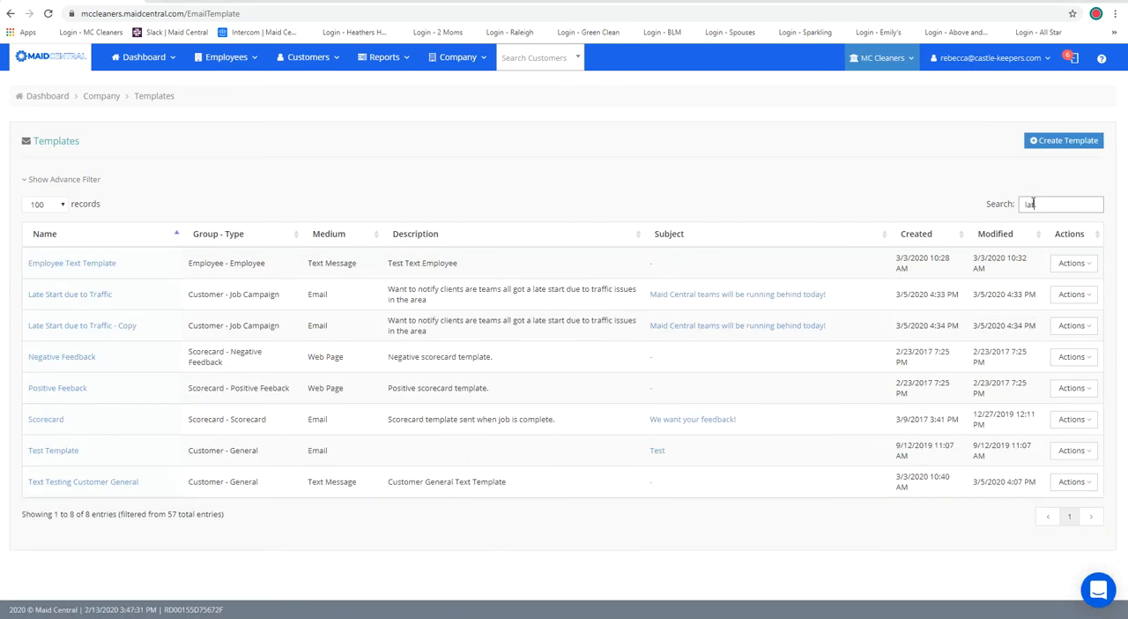
text(t)
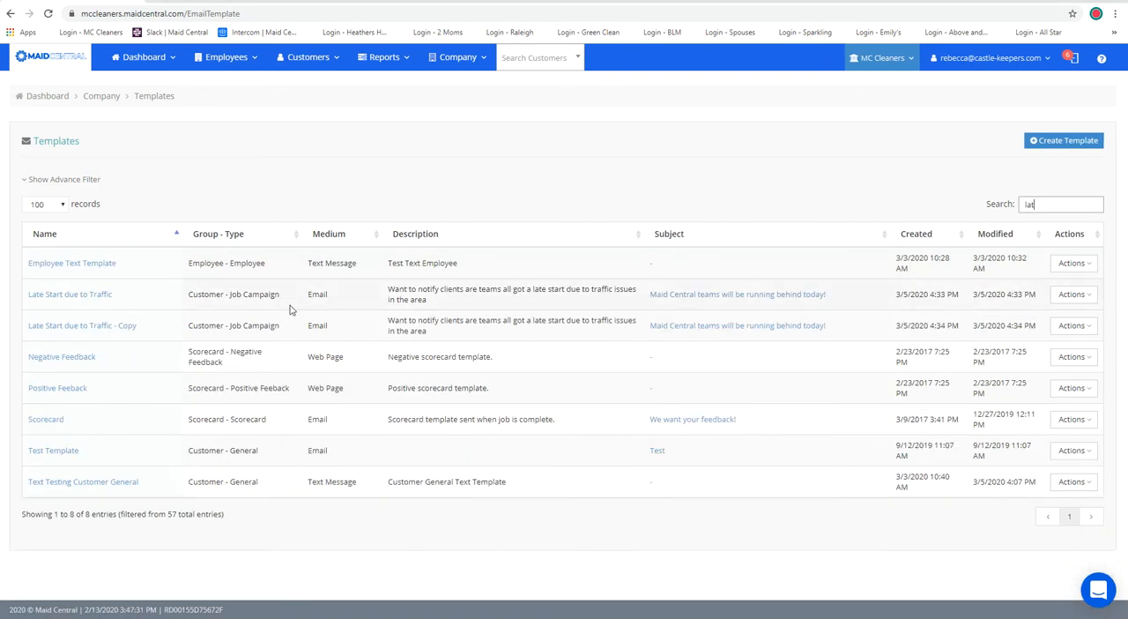
click(104, 330)
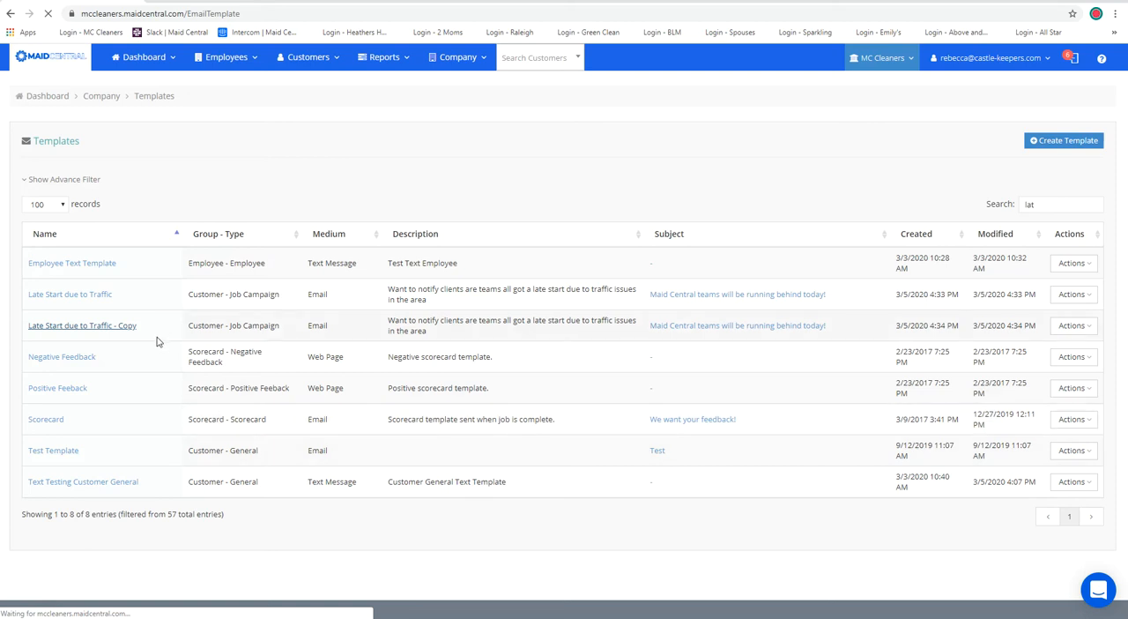
Rename the copied template "Late Start due to Traffic Text Message" and set its medium to Text Message.
click(151, 193)
key(BackSpace)
key(BackSpace)
key(BackSpace)
key(BackSpace)
key(BackSpace)
key(BackSpace)
key(BackSpace)
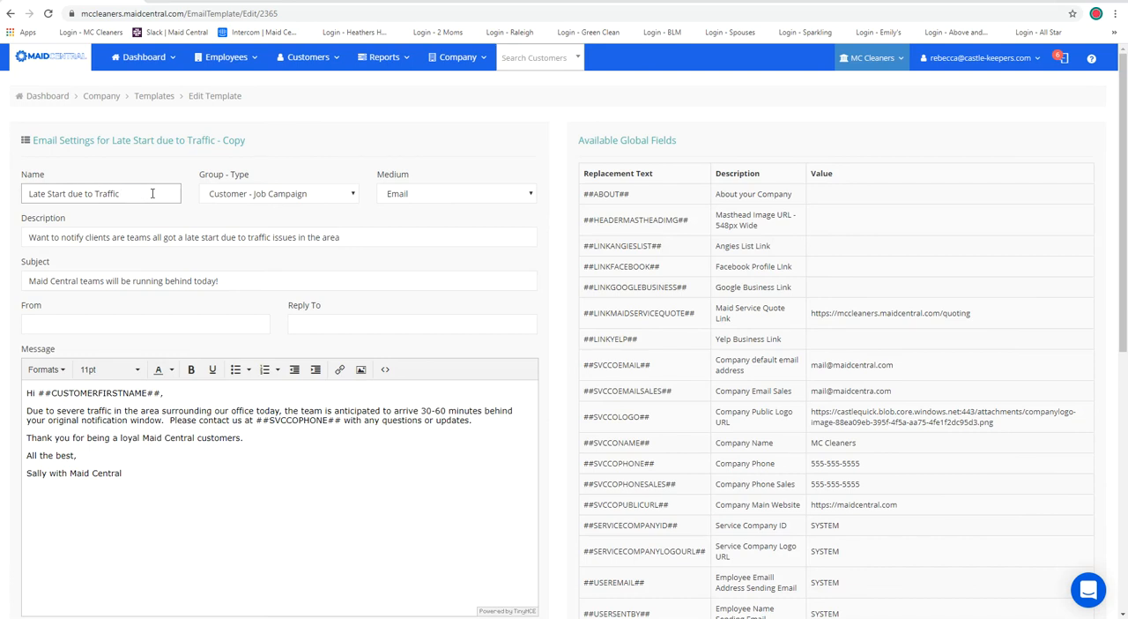
text(Text Message)
click(400, 195)
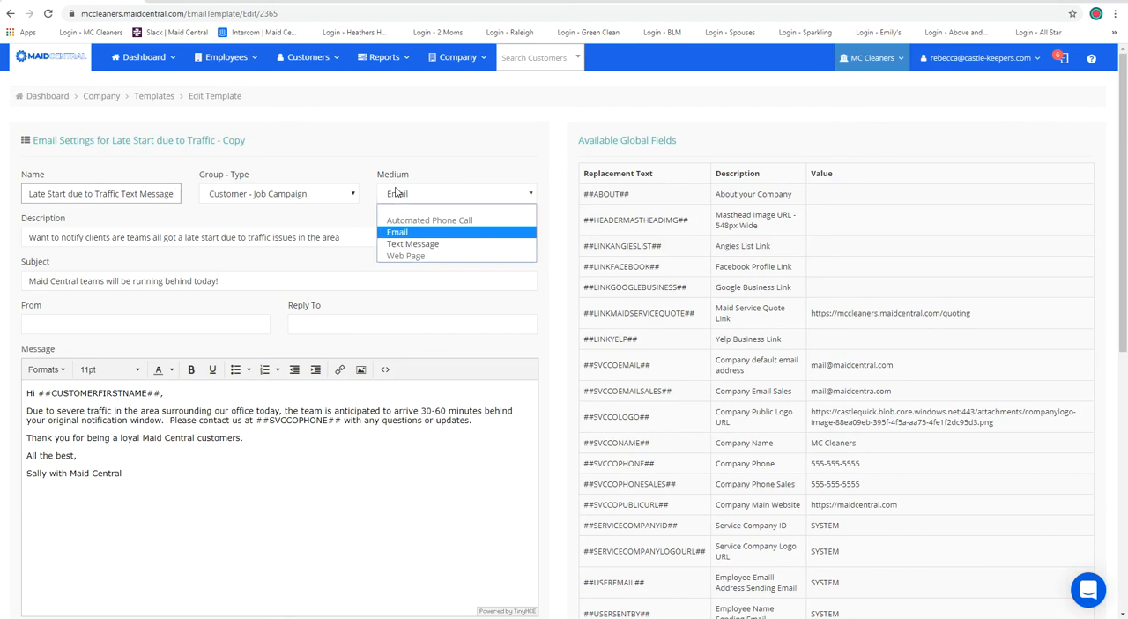
click(414, 244)
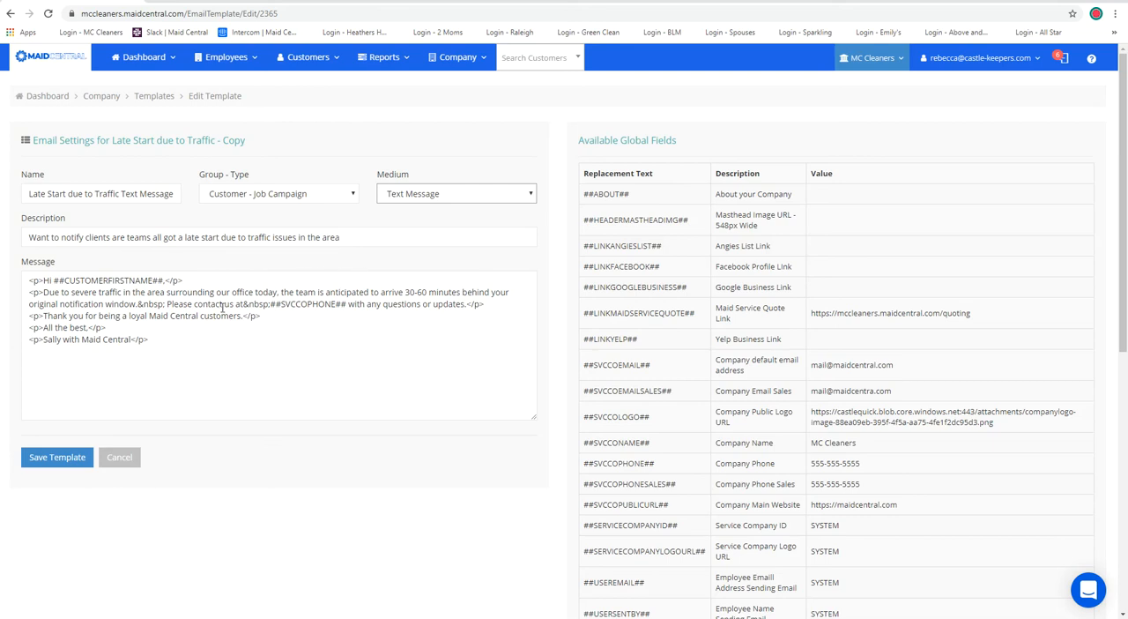
Replace "contact us at ##SVCCOPHONE##" in the message with "reply to this text" and save the template.
click(349, 304)
key(BackSpace)
key(BackSpace)
key(BackSpace)
key(BackSpace)
key(BackSpace)
key(BackSpace)
key(BackSpace)
key(BackSpace)
key(BackSpace)
key(BackSpace)
key(BackSpace)
key(BackSpace)
key(BackSpace)
key(BackSpace)
key(BackSpace)
key(BackSpace)
key(BackSpace)
key(BackSpace)
key(BackSpace)
key(BackSpace)
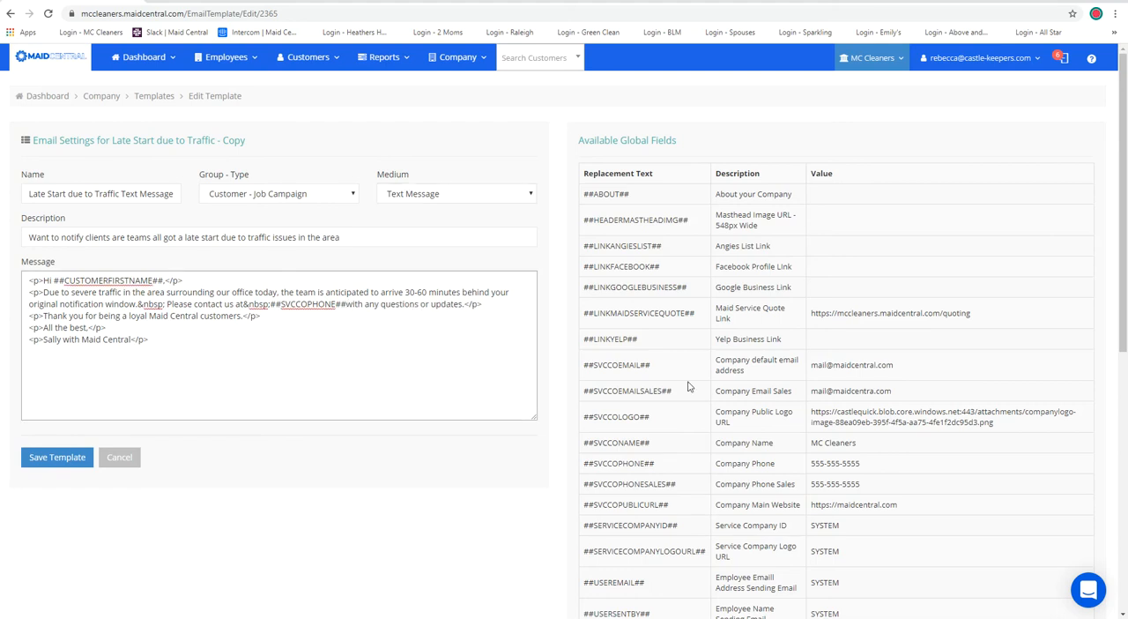
key(BackSpace)
key(BackSpace)
key(BackSpace)
key(BackSpace)
key(BackSpace)
text(reply )
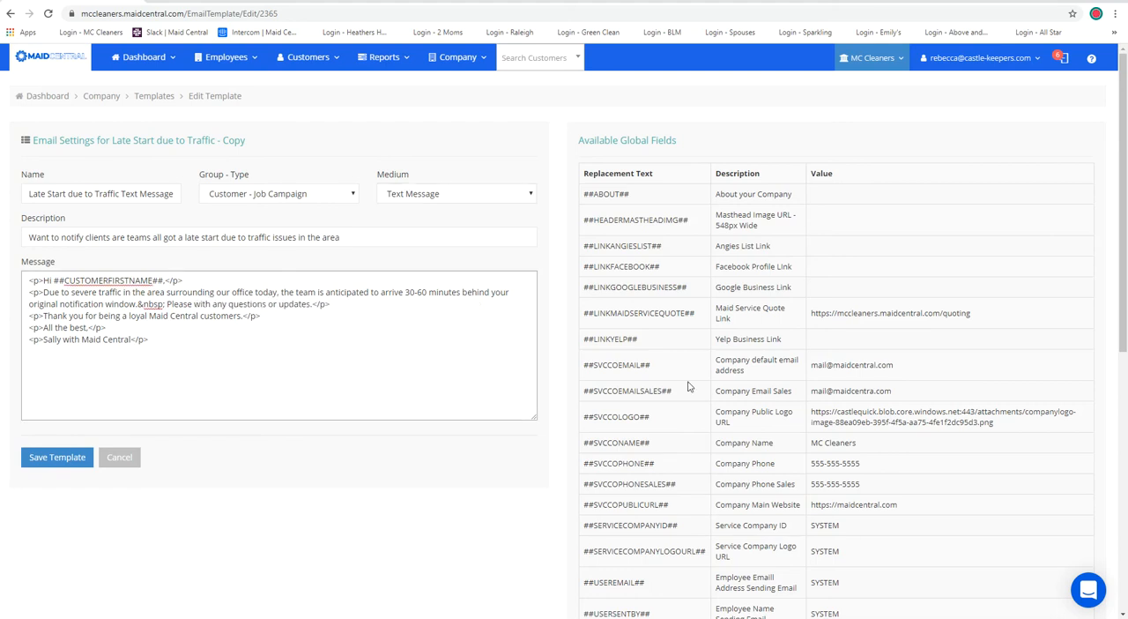
text(to this text)
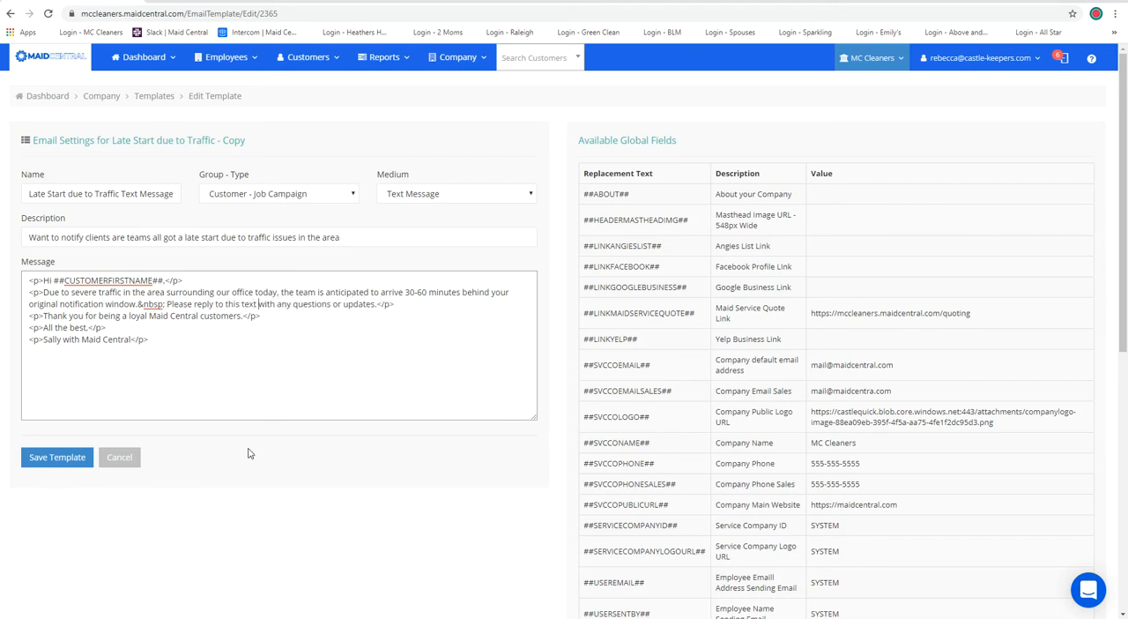
click(50, 460)
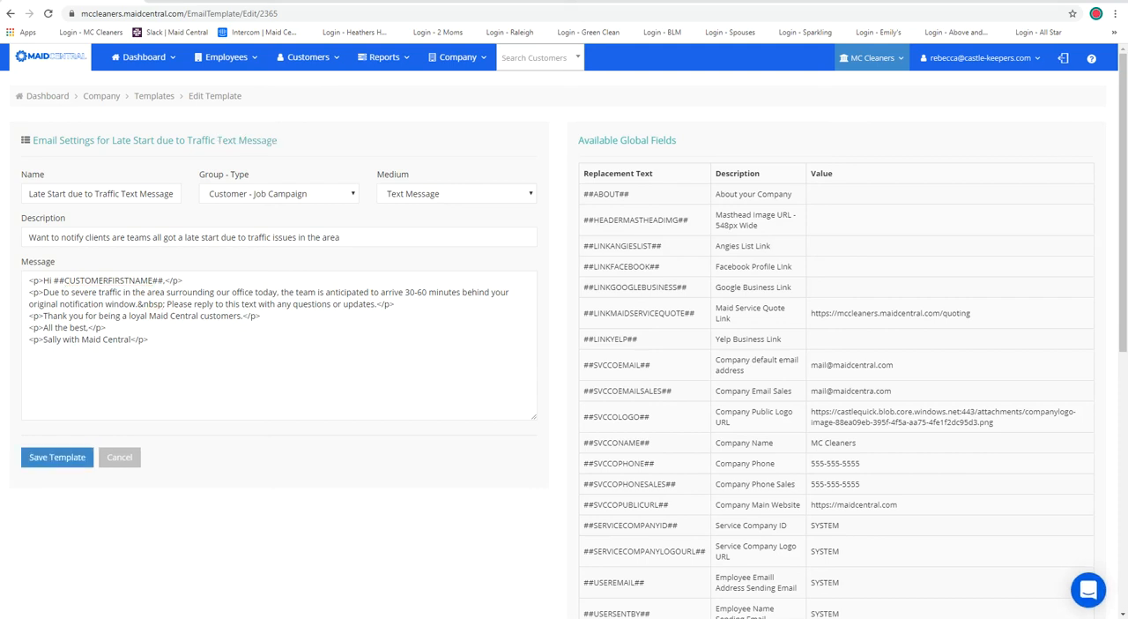
Open the Job Campaign page under the company's campaigns and list the jobs dated 3/6/2020.
click(472, 66)
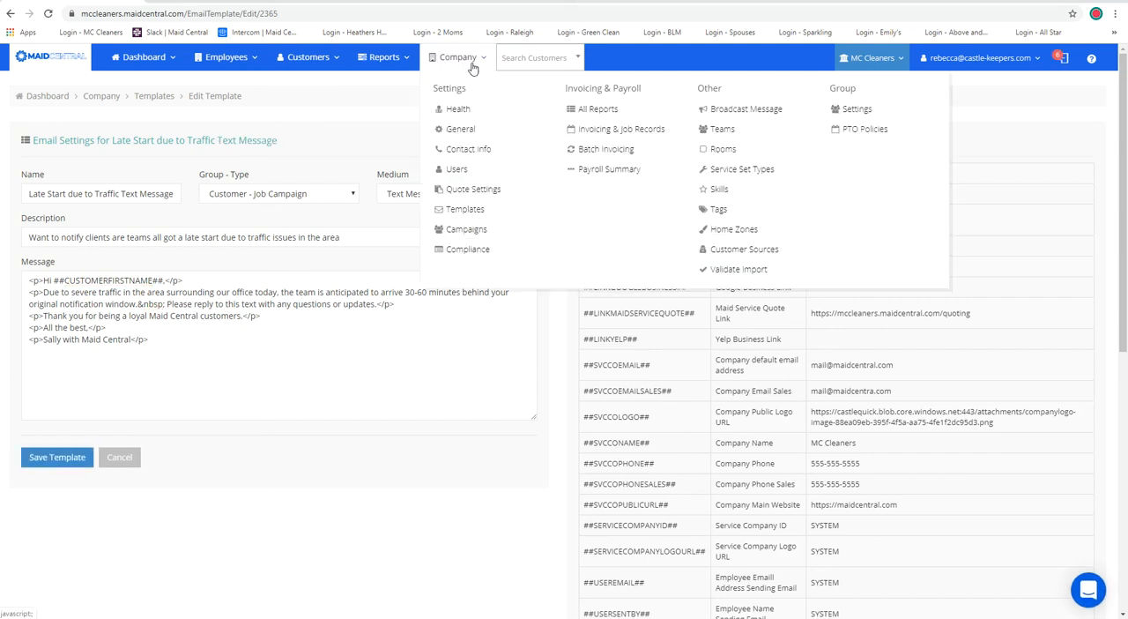
click(485, 234)
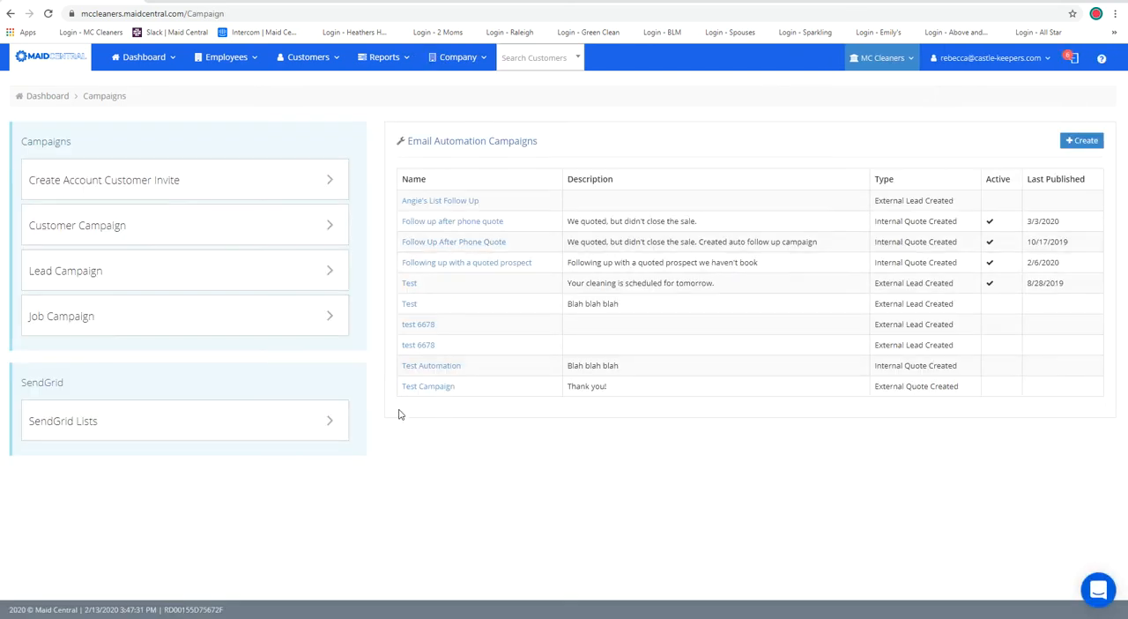
click(130, 334)
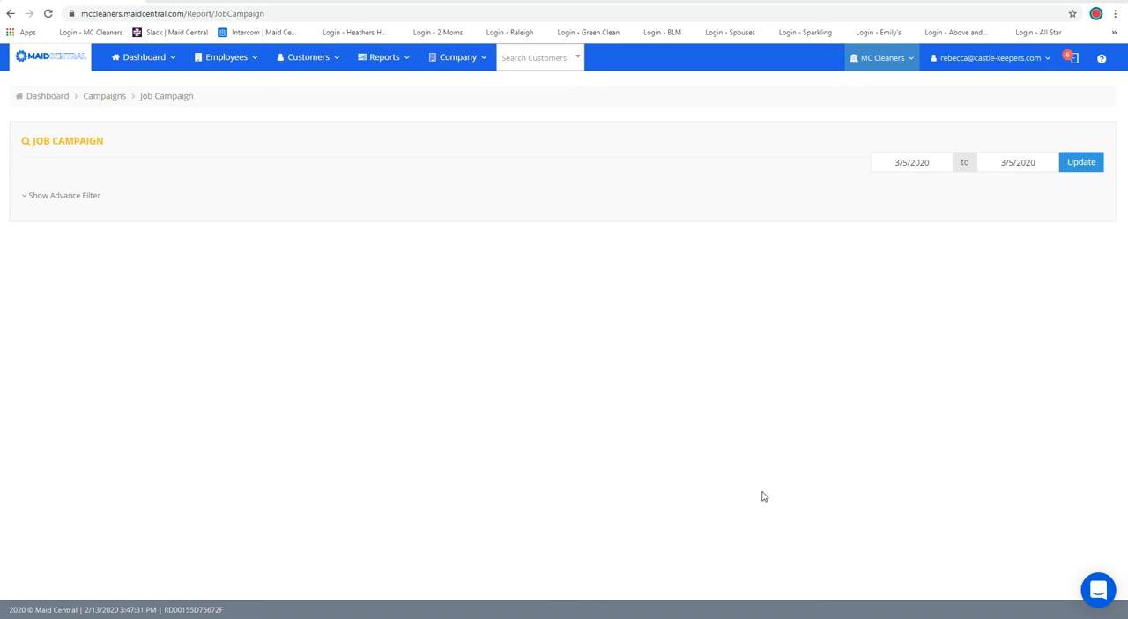
click(938, 164)
click(965, 239)
click(1083, 163)
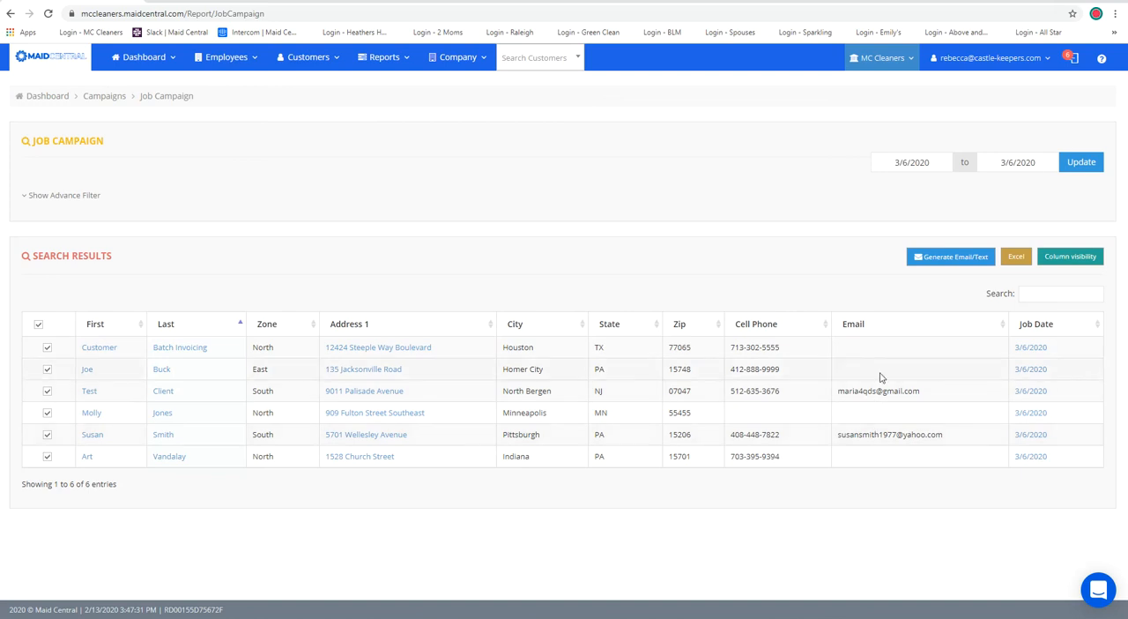
Generate an email message for all listed customers using the "Late Start due to Traffic" template.
click(936, 263)
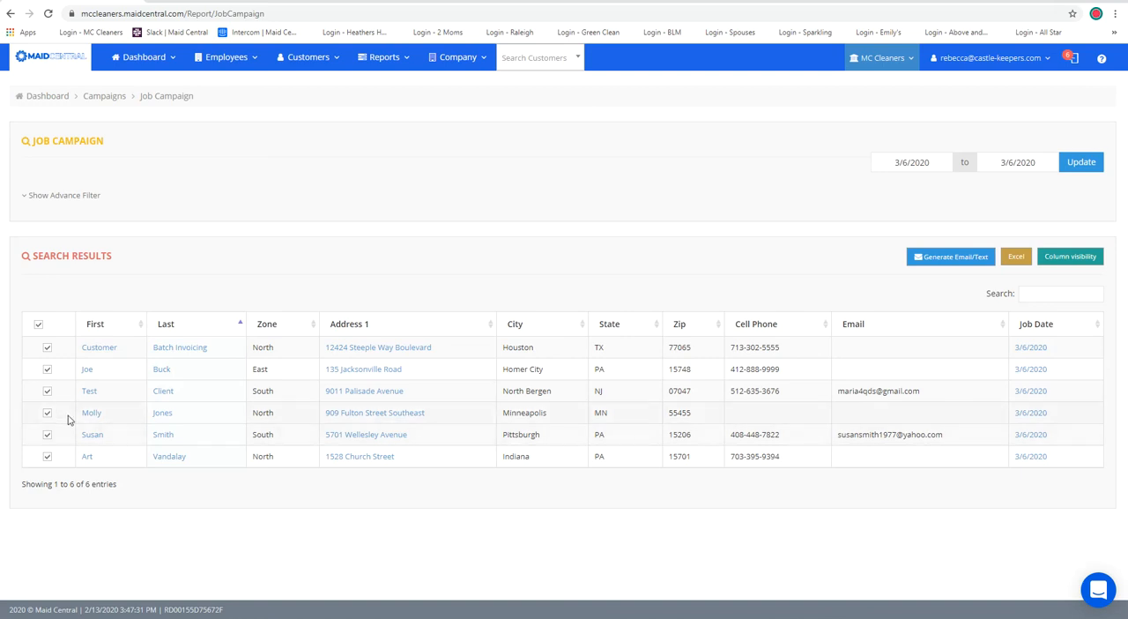
click(945, 257)
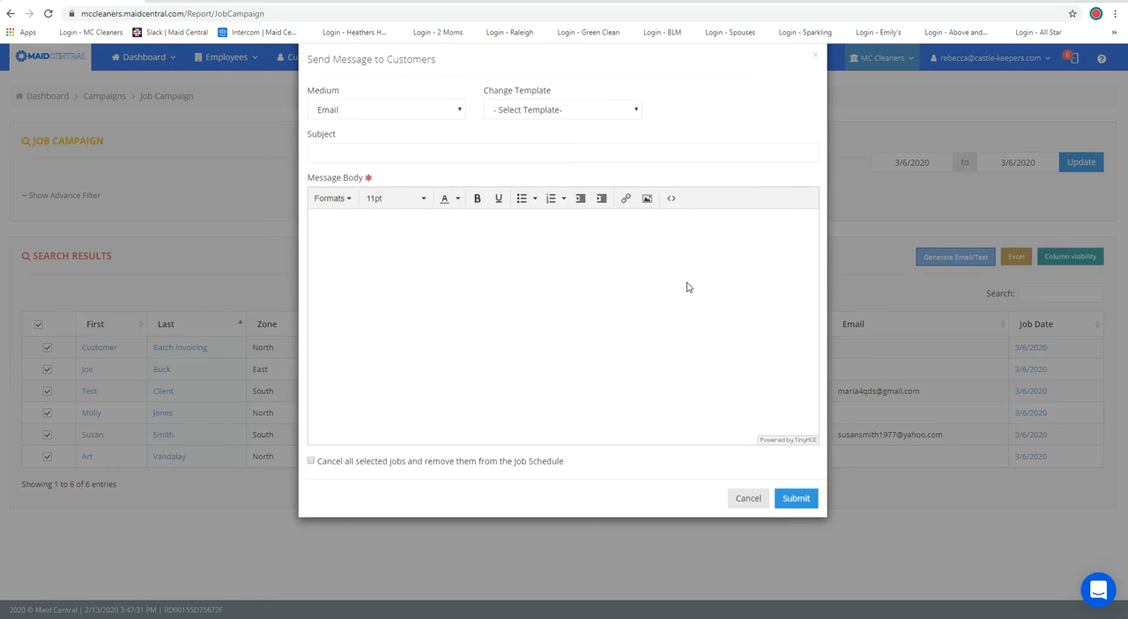
click(356, 131)
click(355, 131)
click(525, 130)
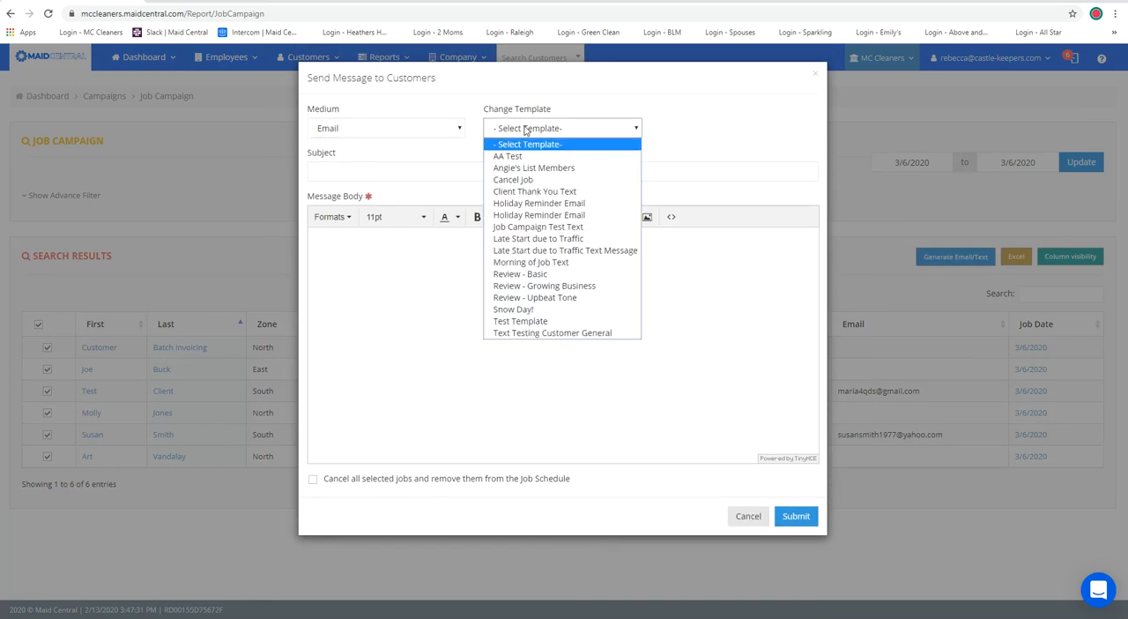
click(544, 240)
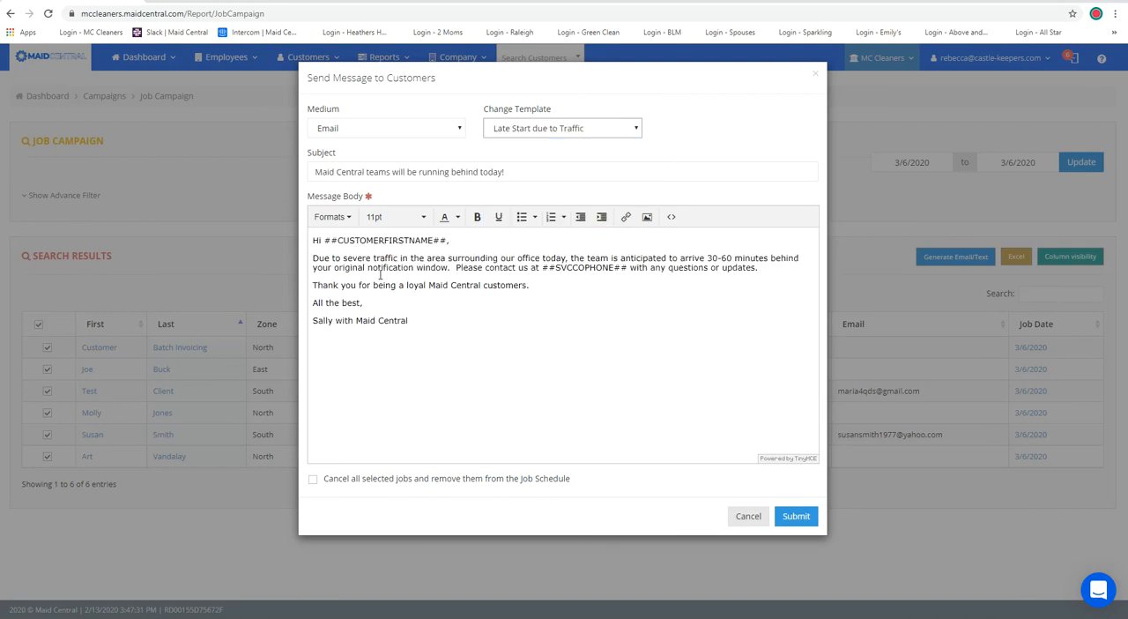
Change the message medium to Text Message and apply the "Late Start due to Traffic Text Message" template.
click(459, 131)
click(438, 153)
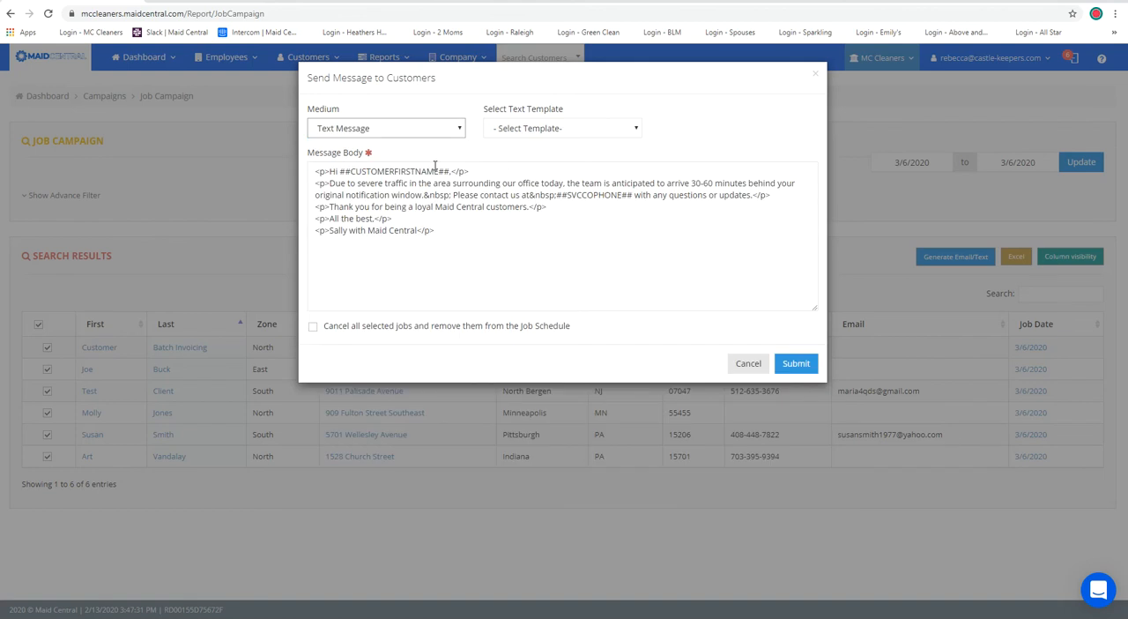
click(510, 132)
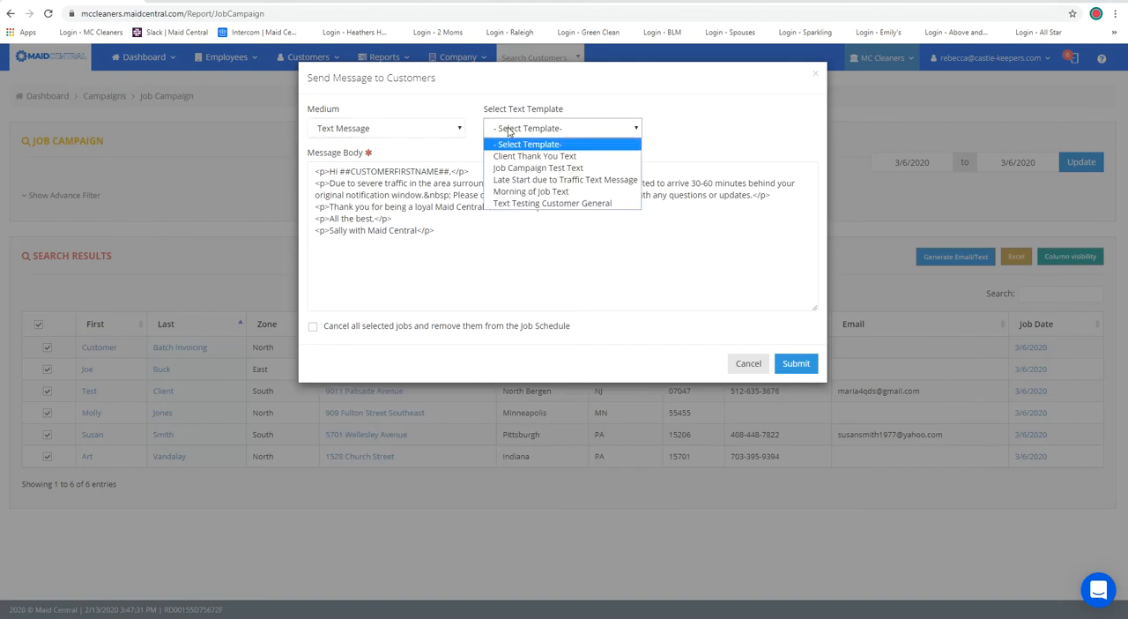
click(529, 179)
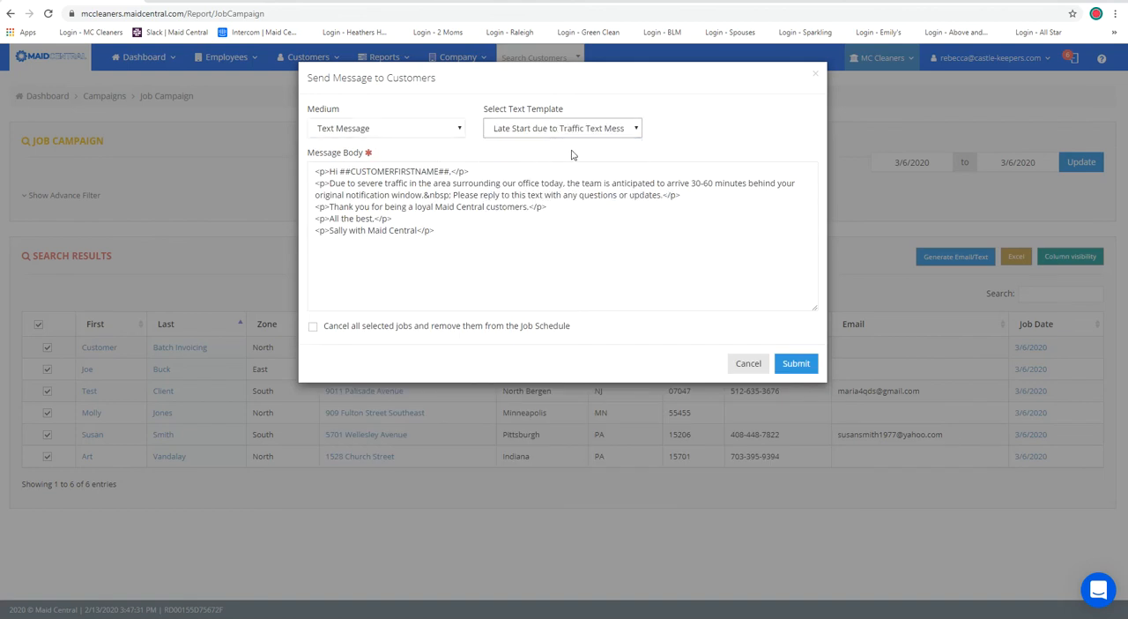